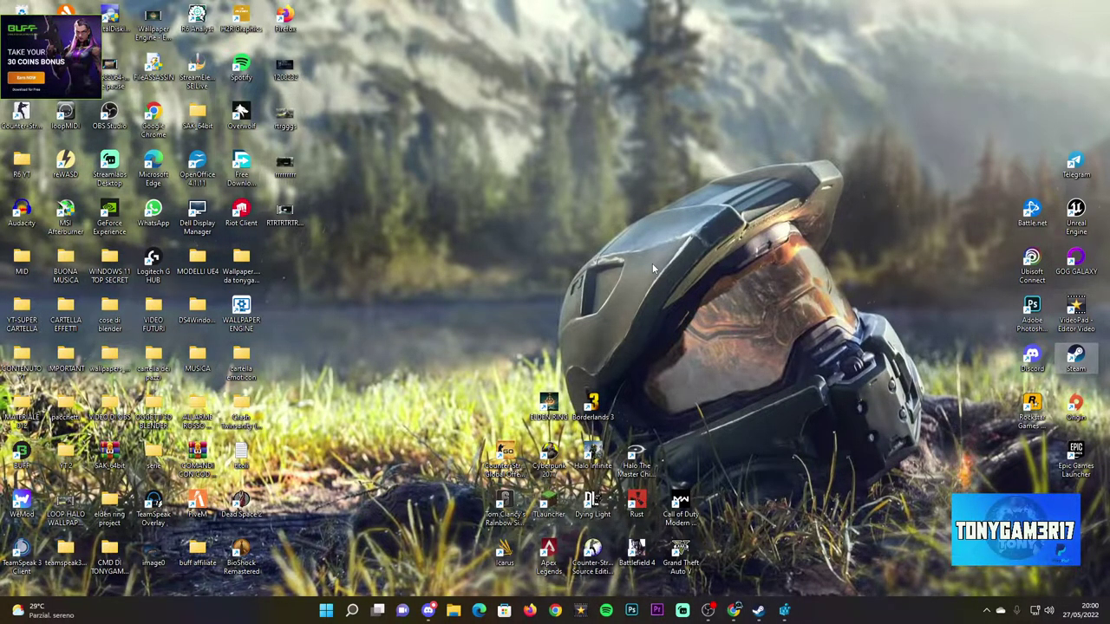
Open the Registry Editor by running regedit from the Run dialog
key(super+r)
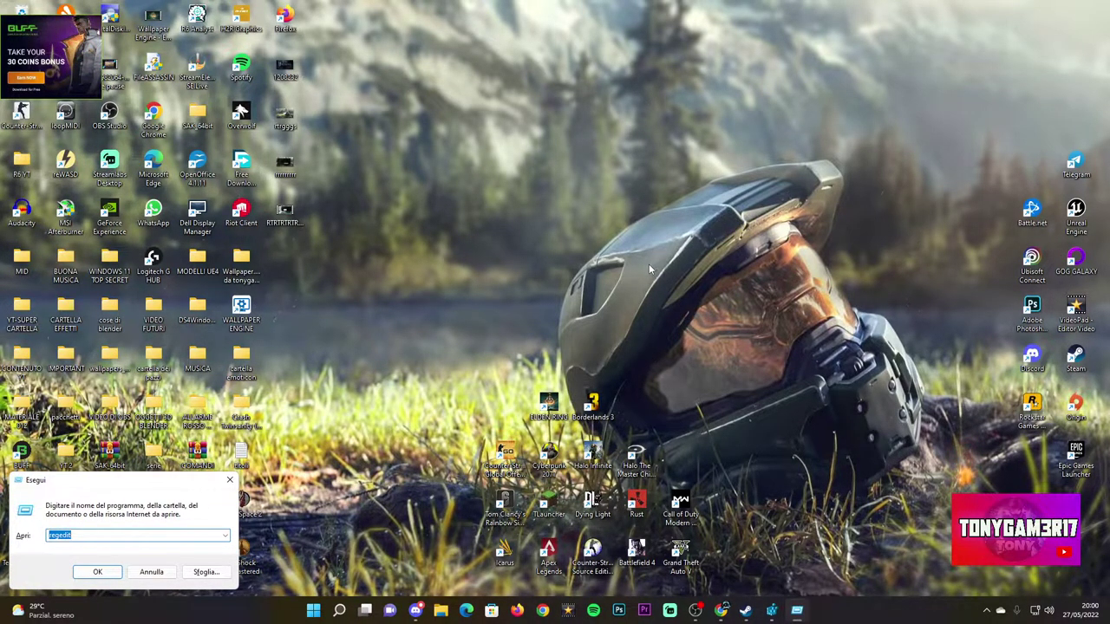
click(58, 537)
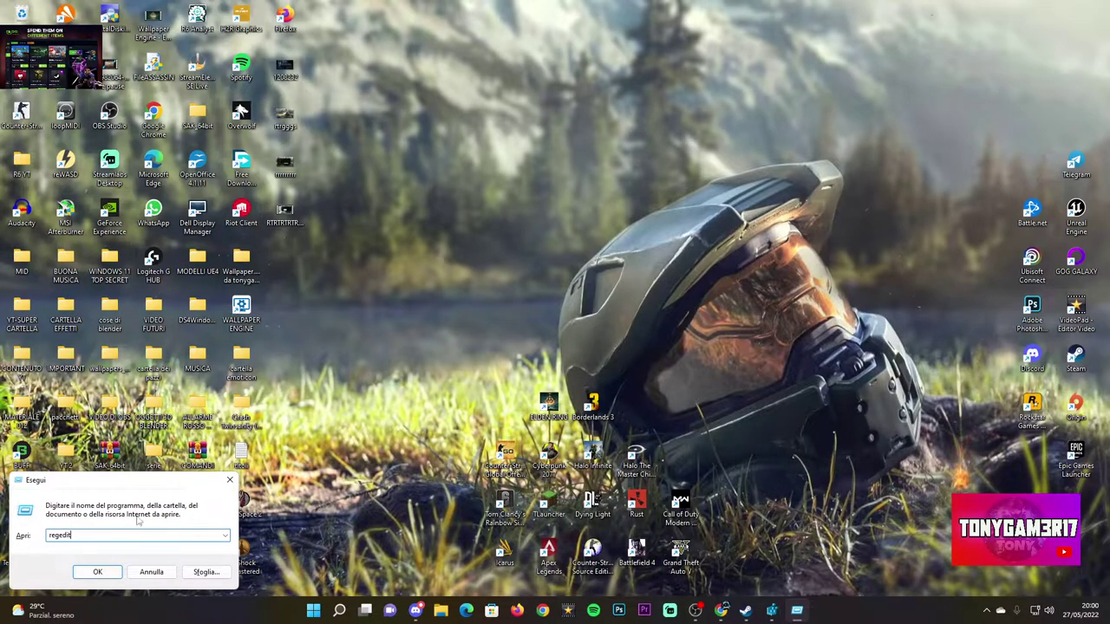
click(339, 610)
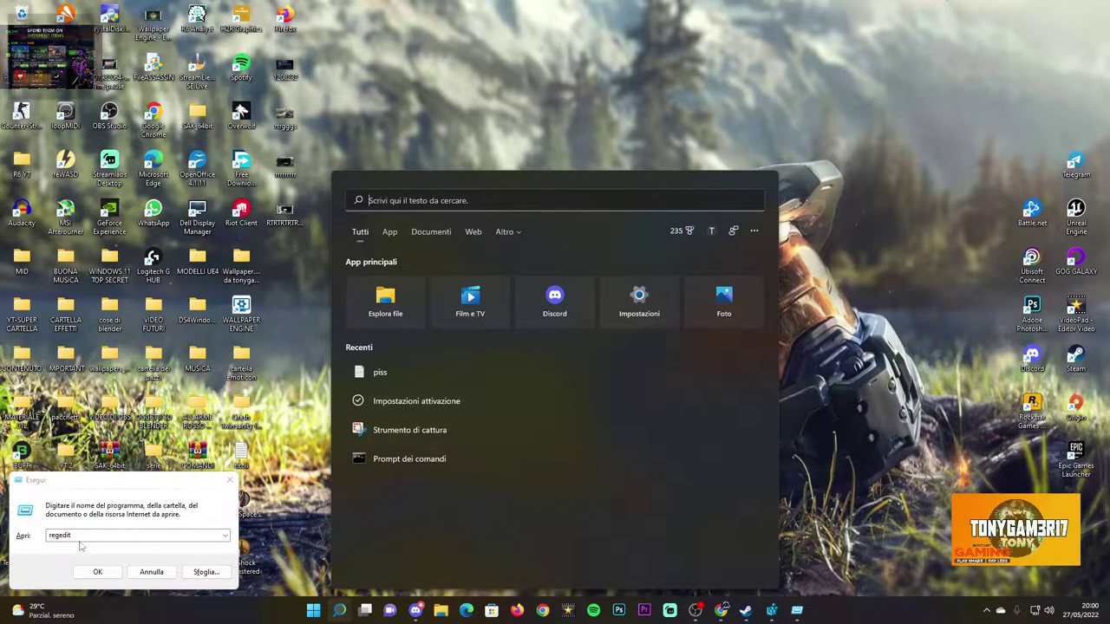
click(87, 555)
click(97, 572)
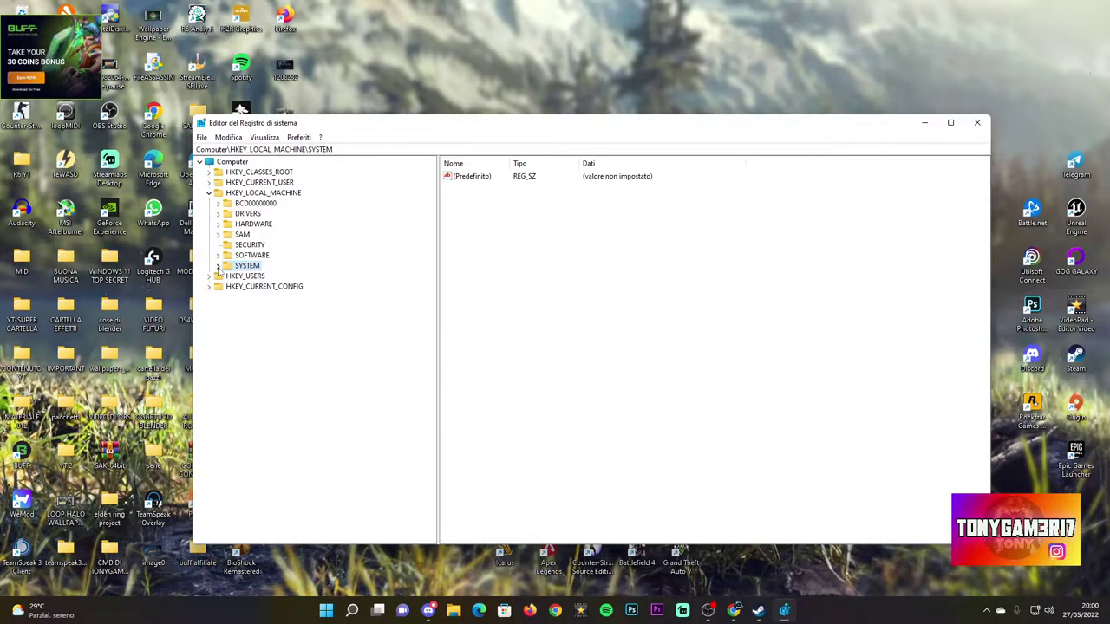
Open the Ndu key under HKEY_LOCAL_MACHINE\SYSTEM\ControlSet001\Services
click(218, 266)
scroll(323, 375, down, 20)
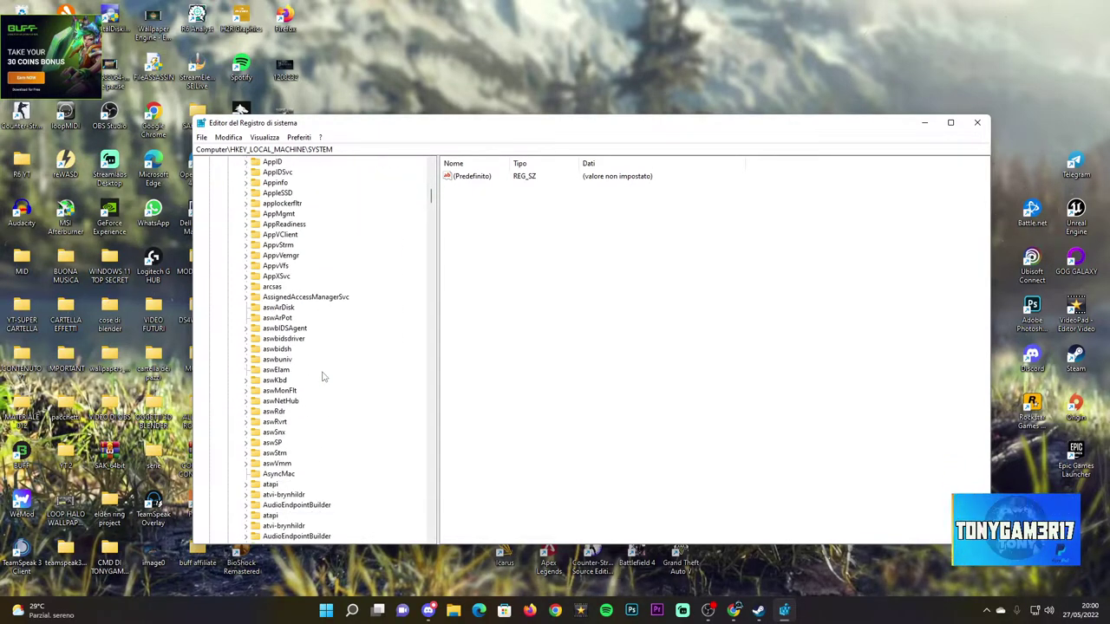
scroll(322, 376, down, 20)
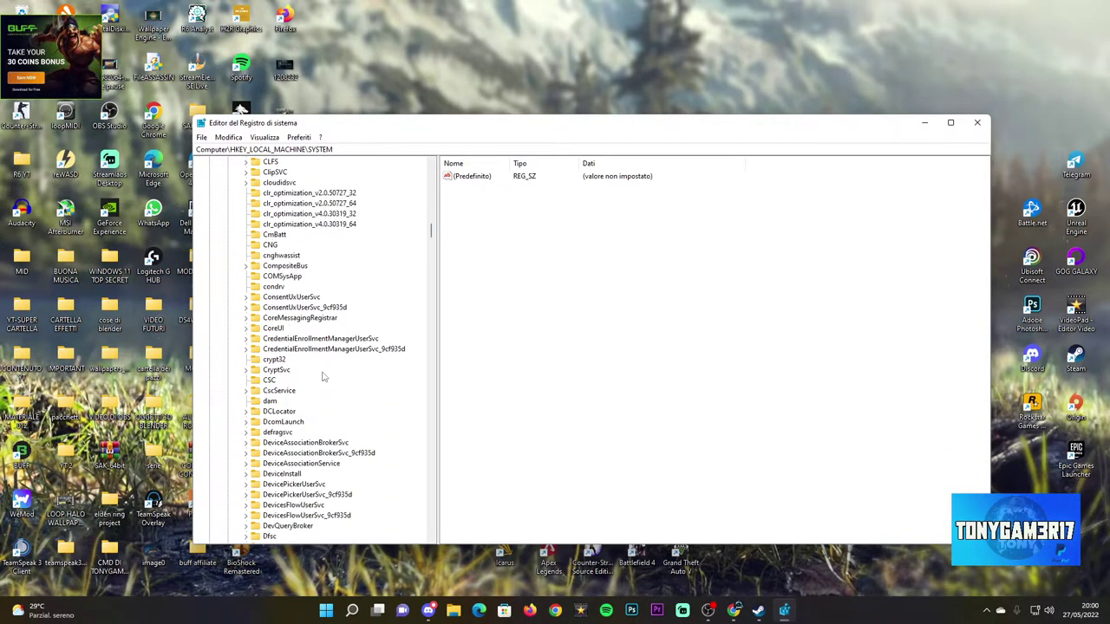
scroll(323, 376, down, 20)
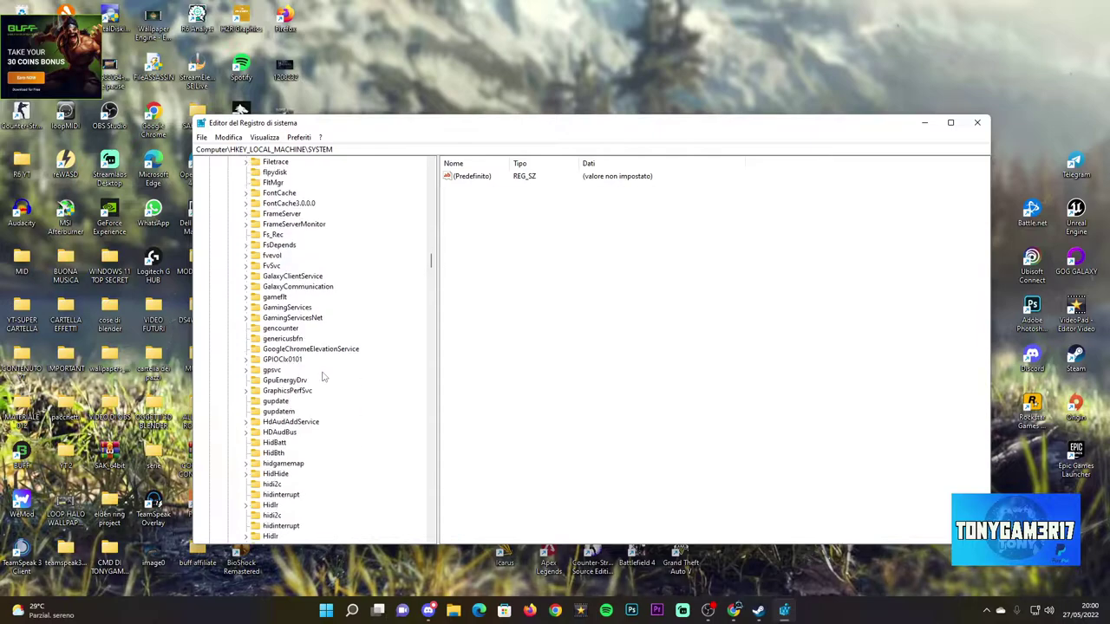
scroll(323, 377, up, 20)
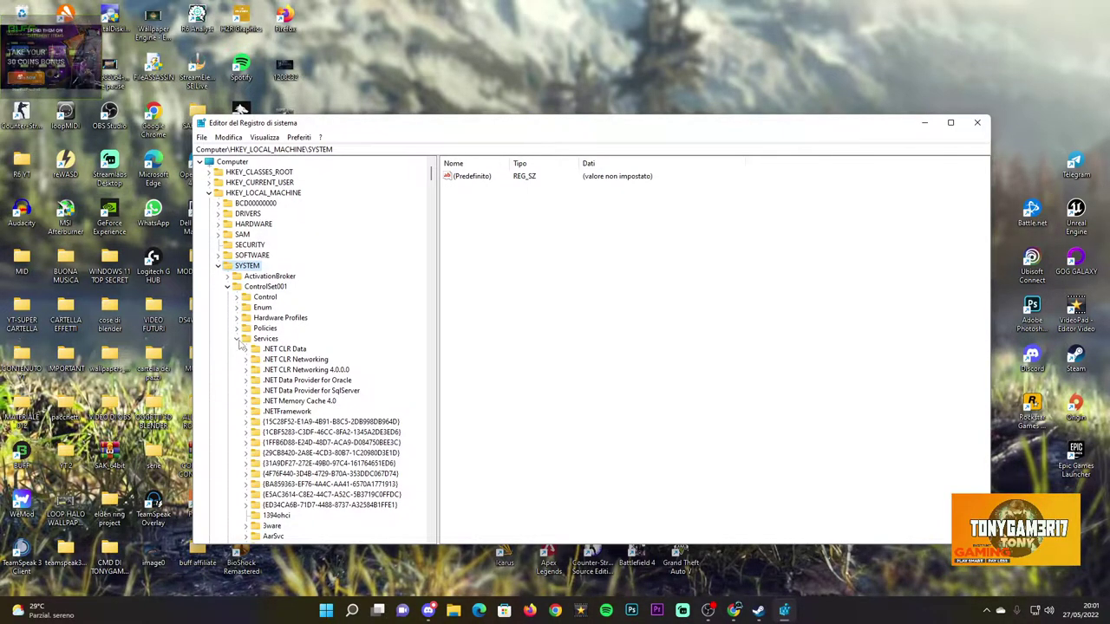
scroll(293, 369, down, 20)
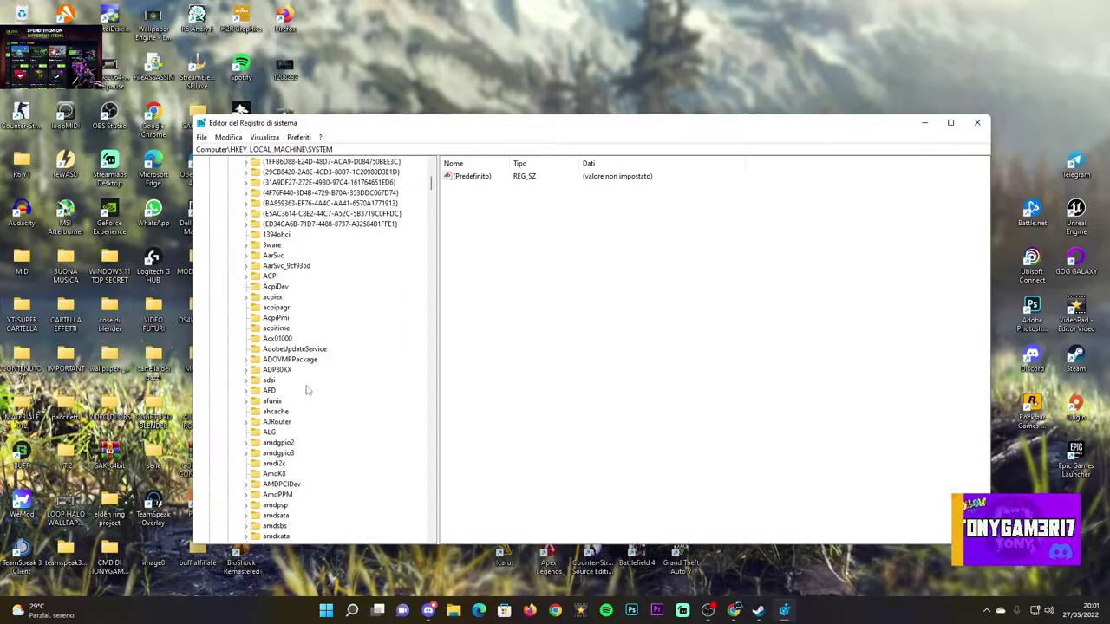
scroll(306, 390, down, 20)
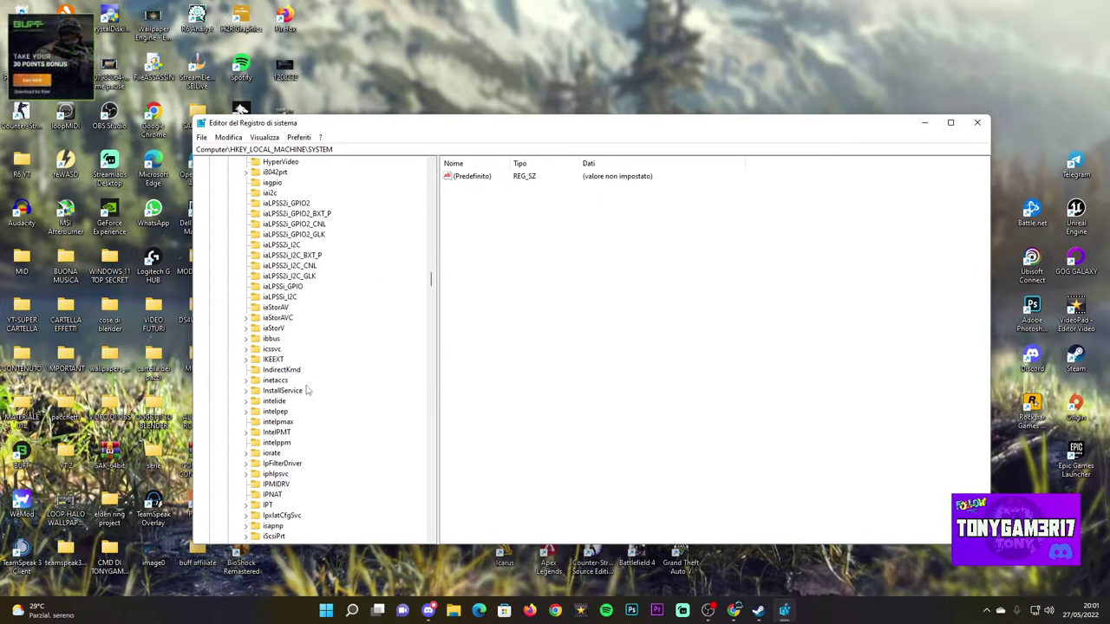
scroll(307, 390, down, 13)
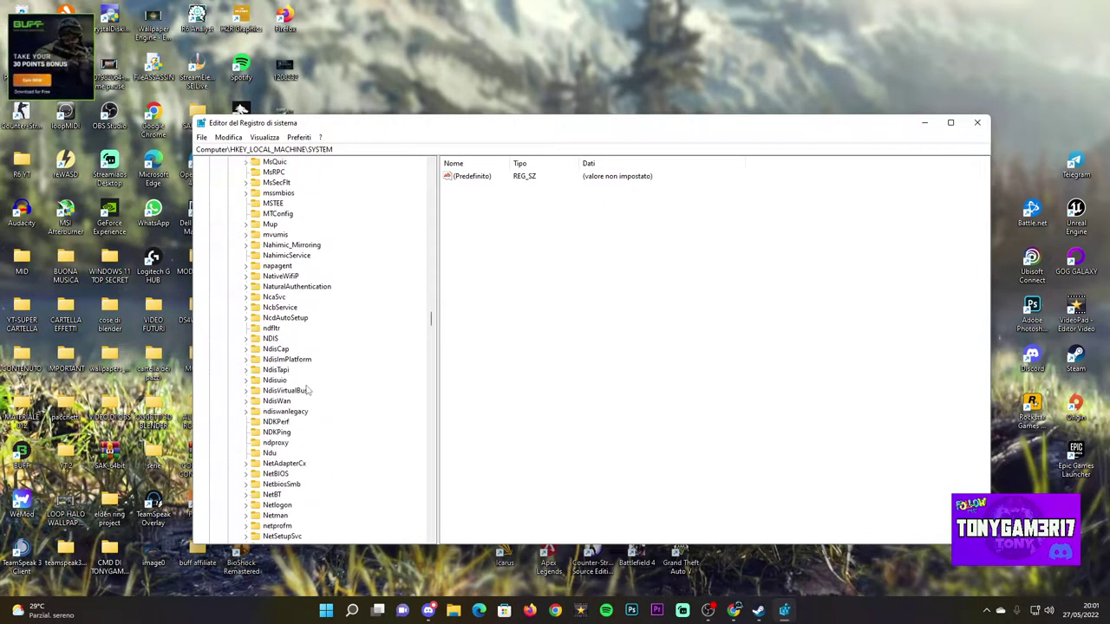
click(269, 454)
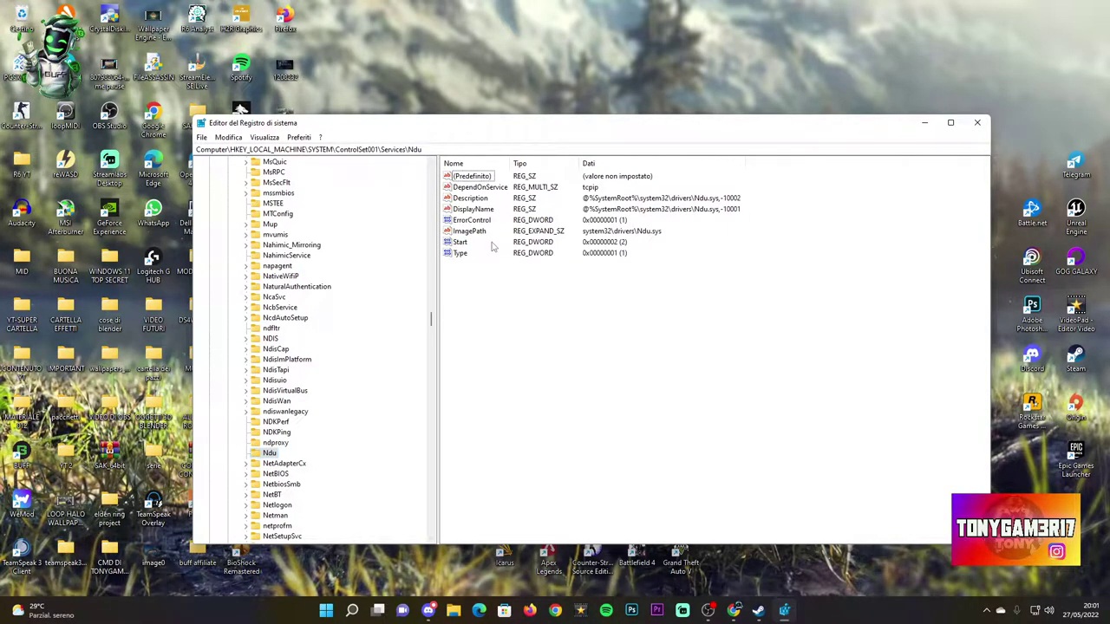
Set the Start DWORD value of the Ndu key to 4
double_click(460, 243)
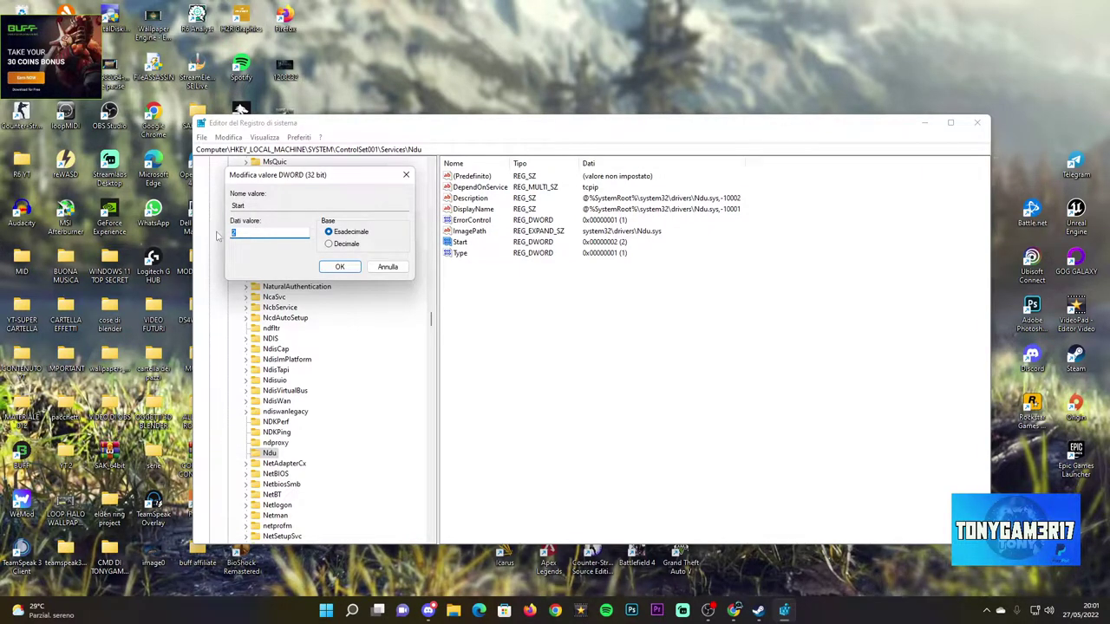
click(339, 266)
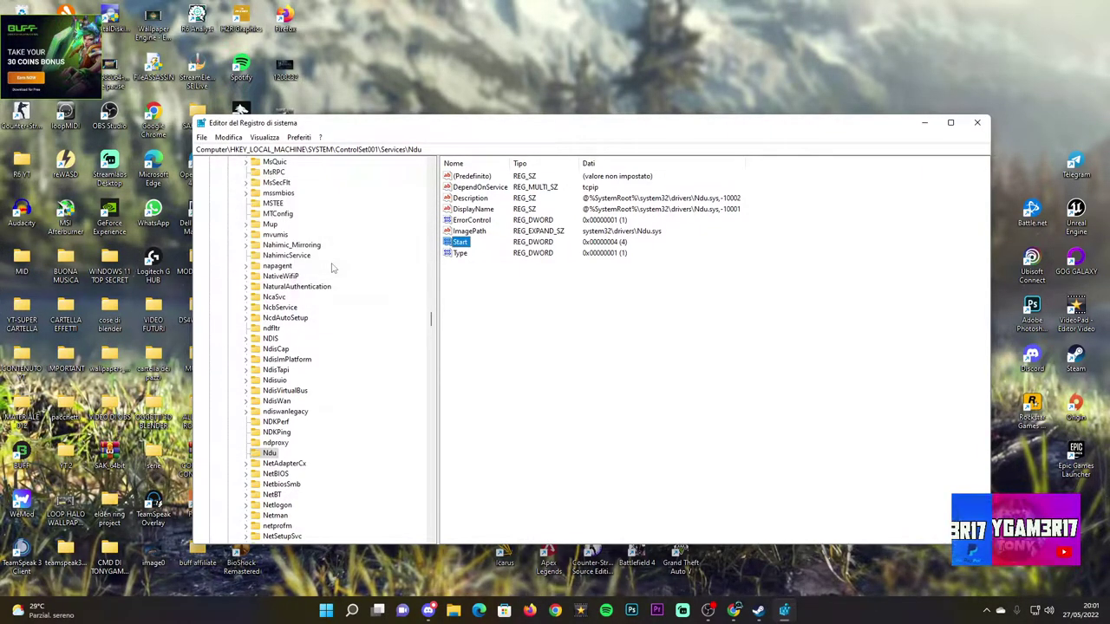
drag(371, 132, 465, 92)
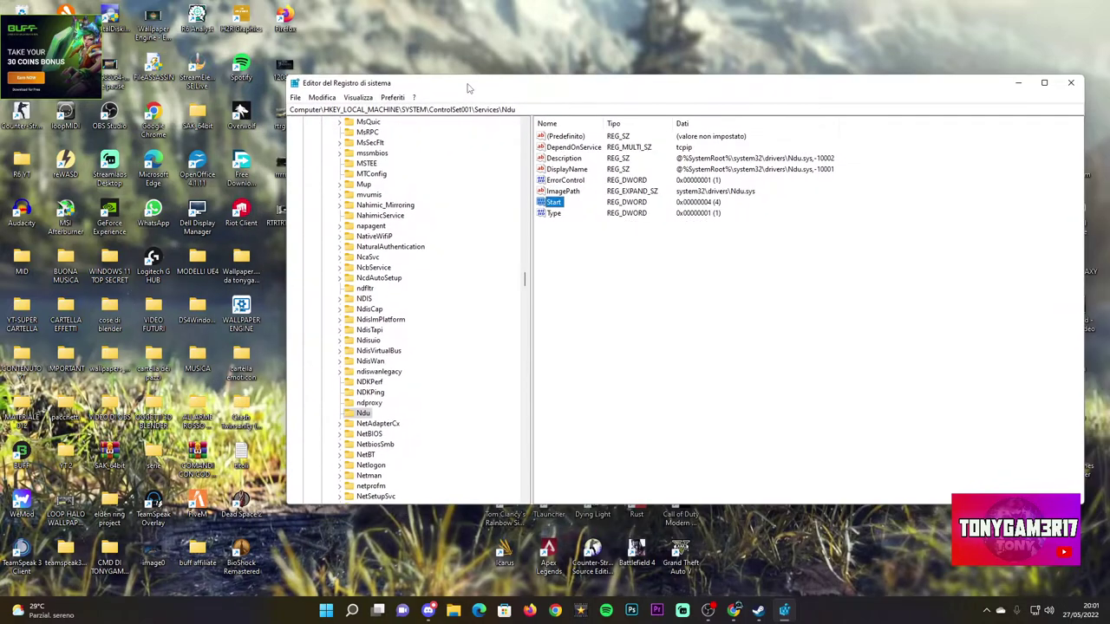
scroll(384, 452, up, 20)
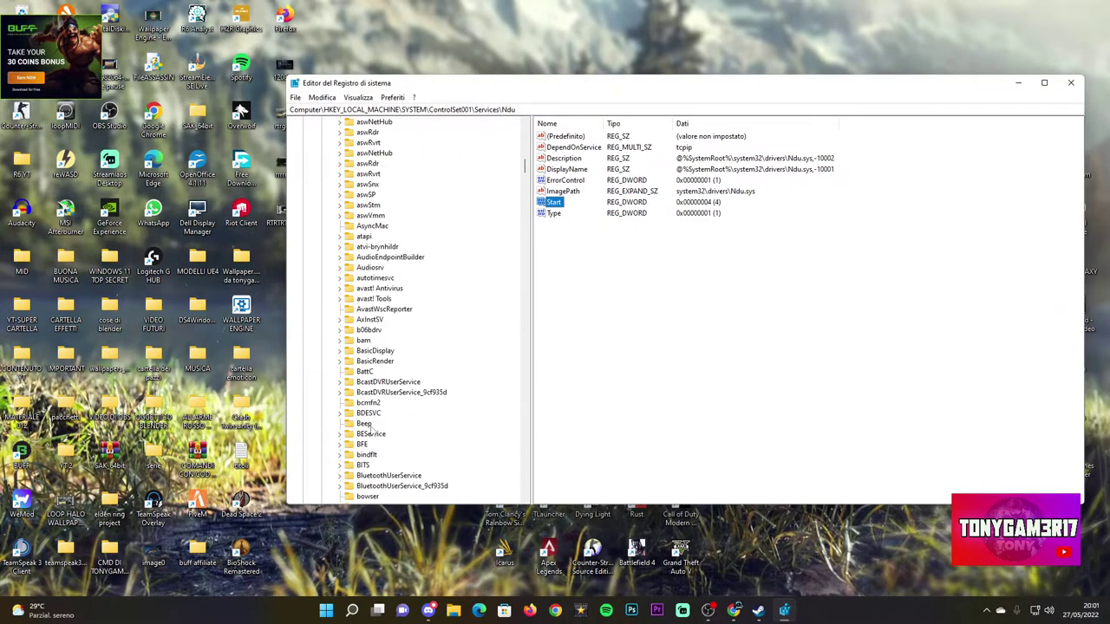
scroll(370, 425, up, 20)
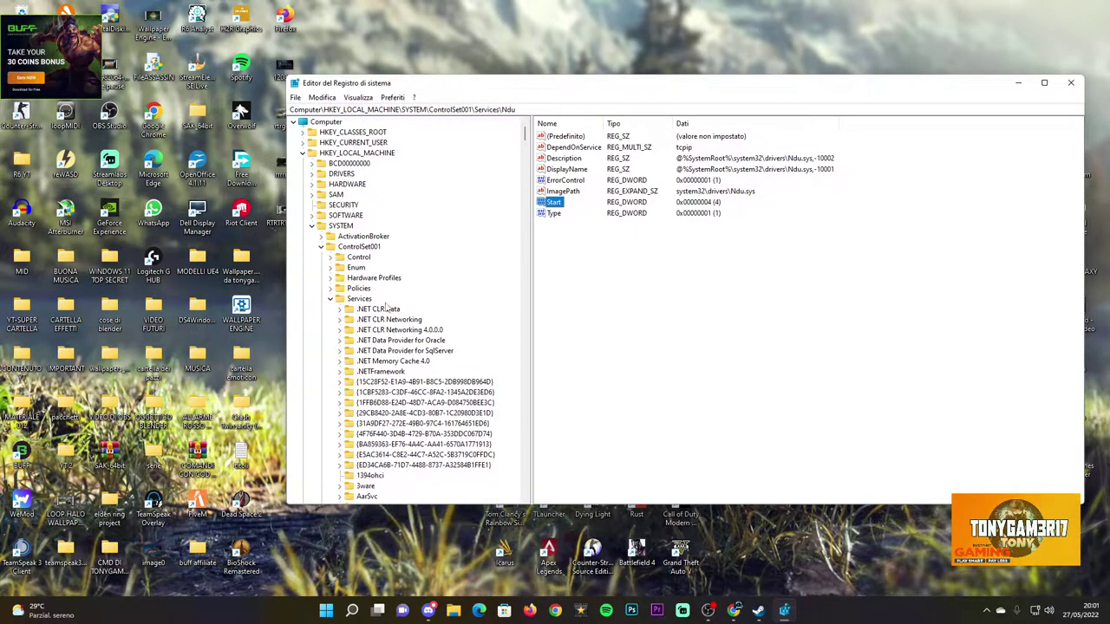
Open the Windows Services console by running services.msc from the Run dialog
key(super+s)
key(Escape)
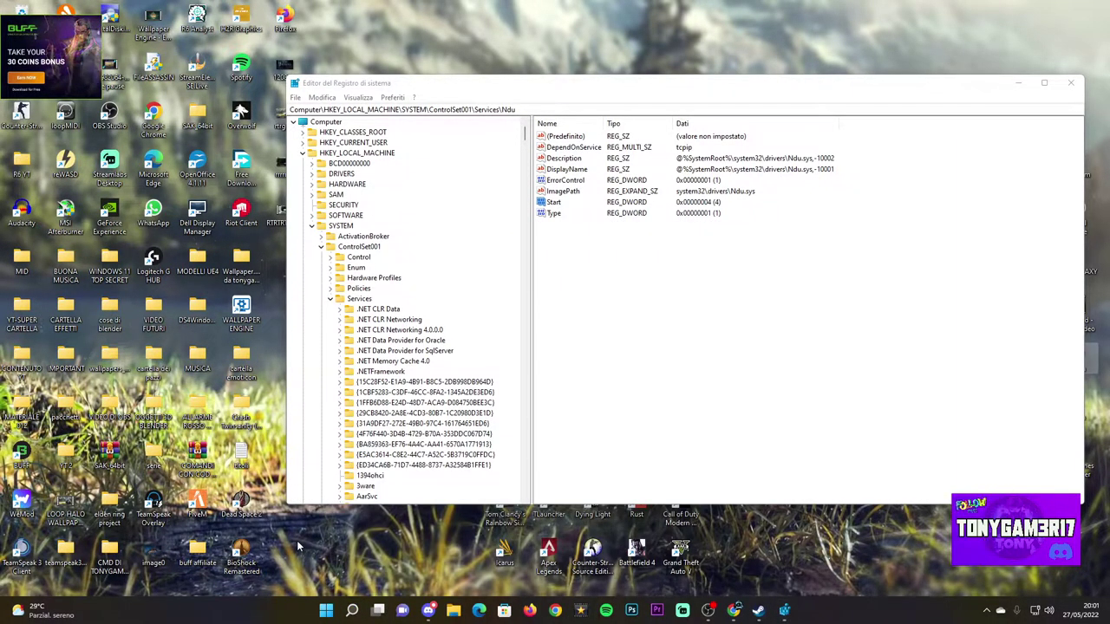
key(super+r)
click(96, 535)
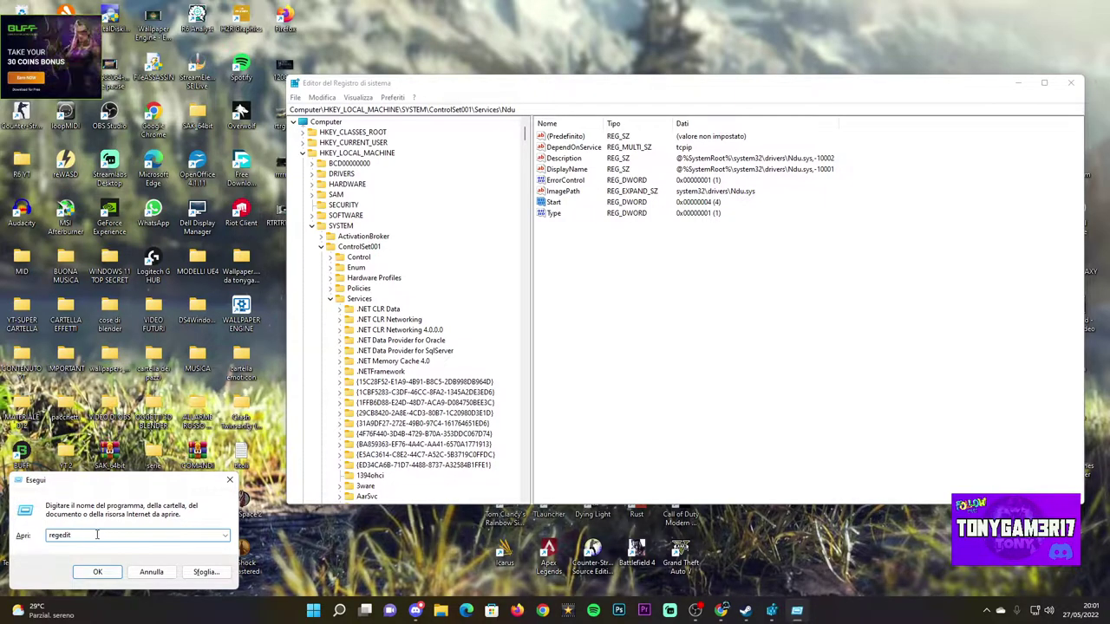
key(BackSpace)
key(BackSpace)
key(BackSpace)
key(BackSpace)
key(BackSpace)
key(BackSpace)
key(BackSpace)
text(serv)
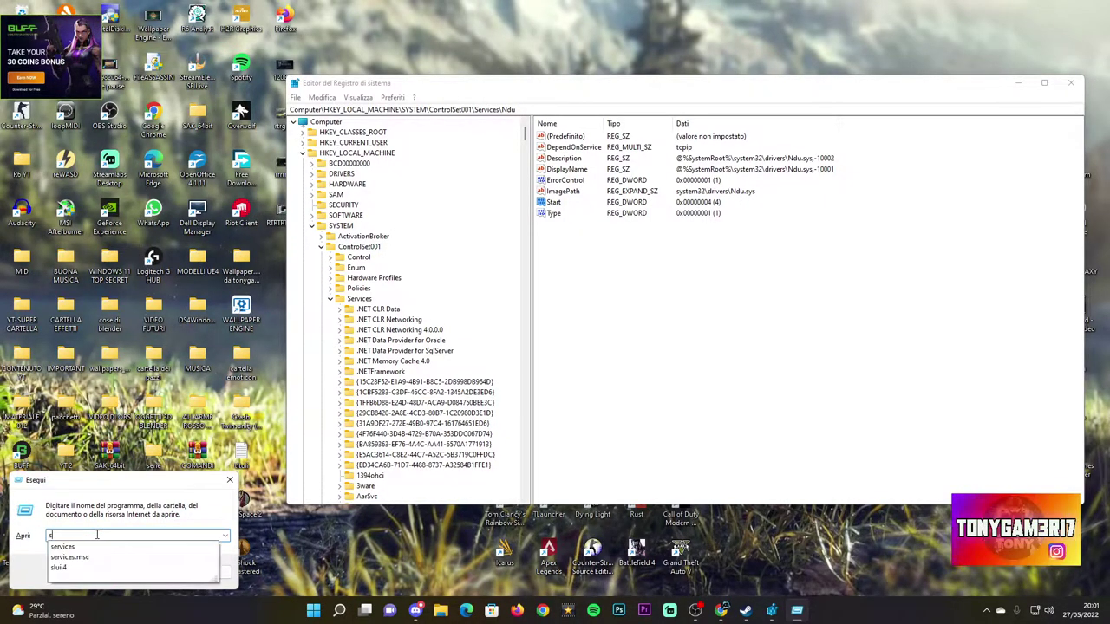
click(76, 558)
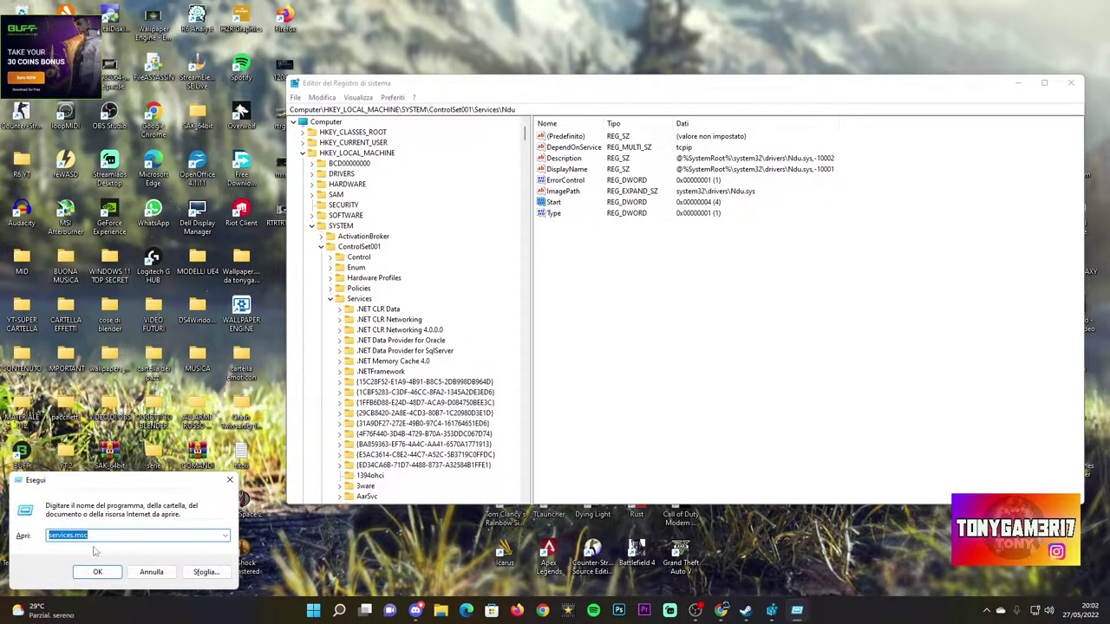
click(94, 571)
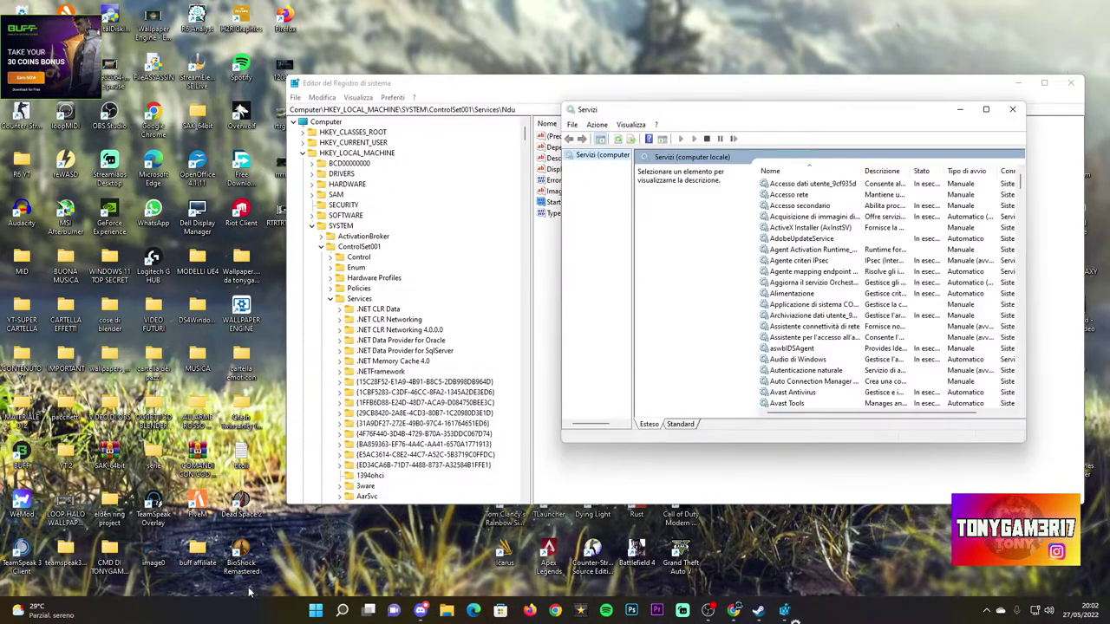
Look through the list of local services and close the Services console
drag(756, 111, 722, 95)
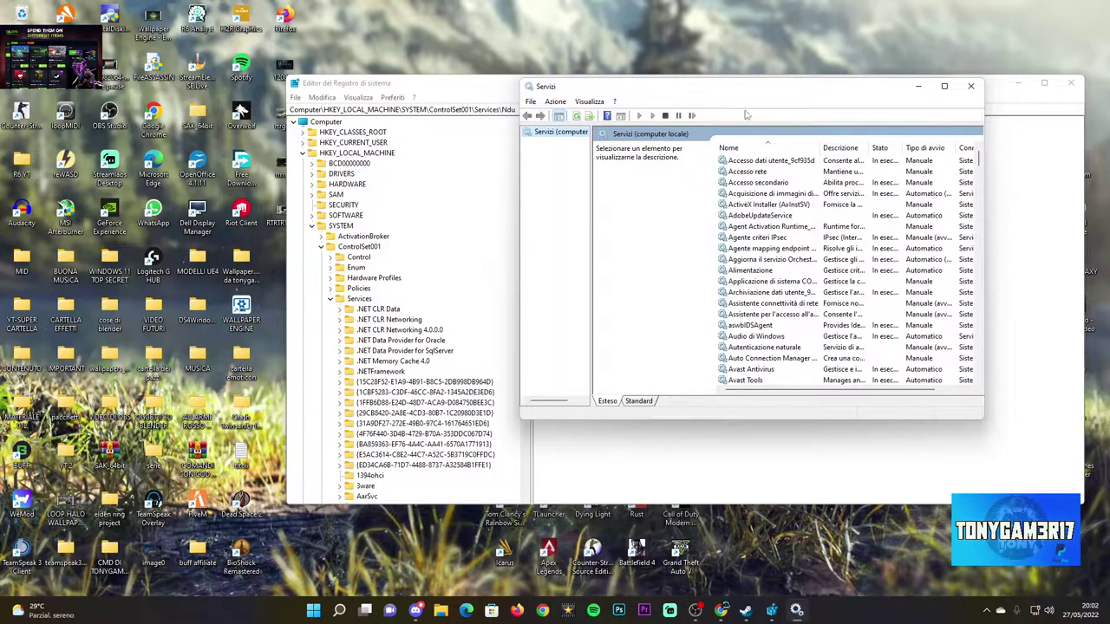
scroll(819, 286, down, 10)
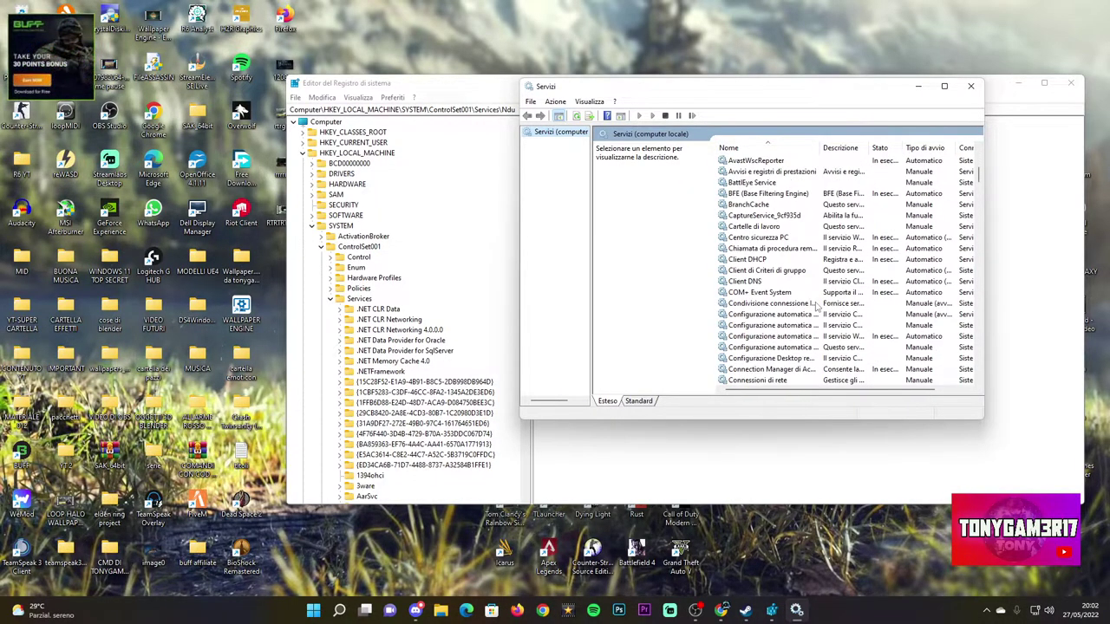
scroll(816, 322, down, 12)
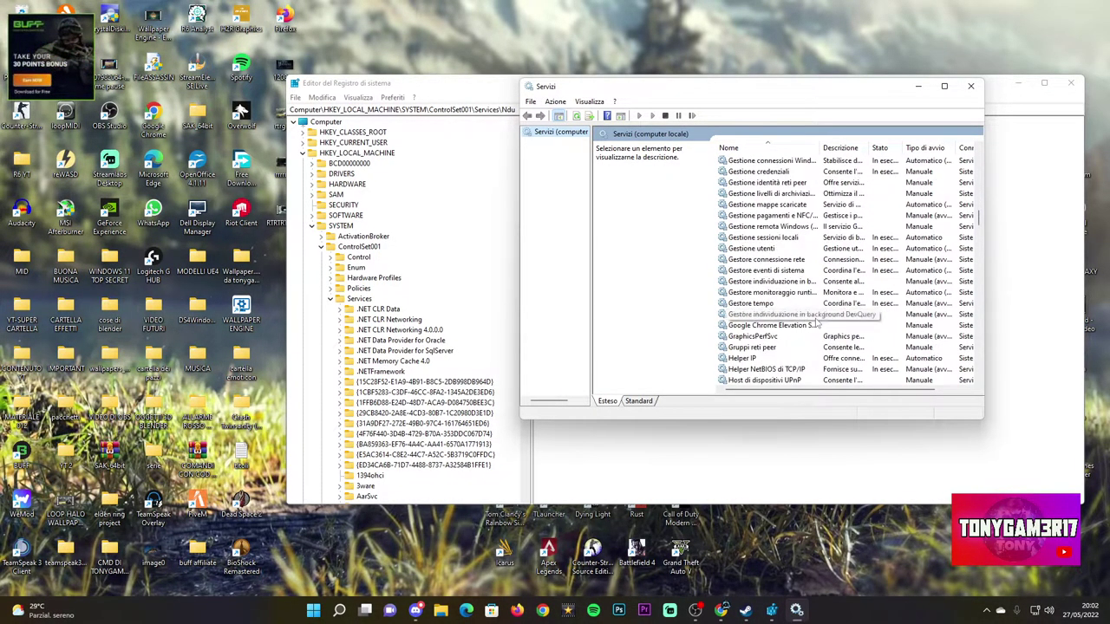
scroll(816, 322, down, 12)
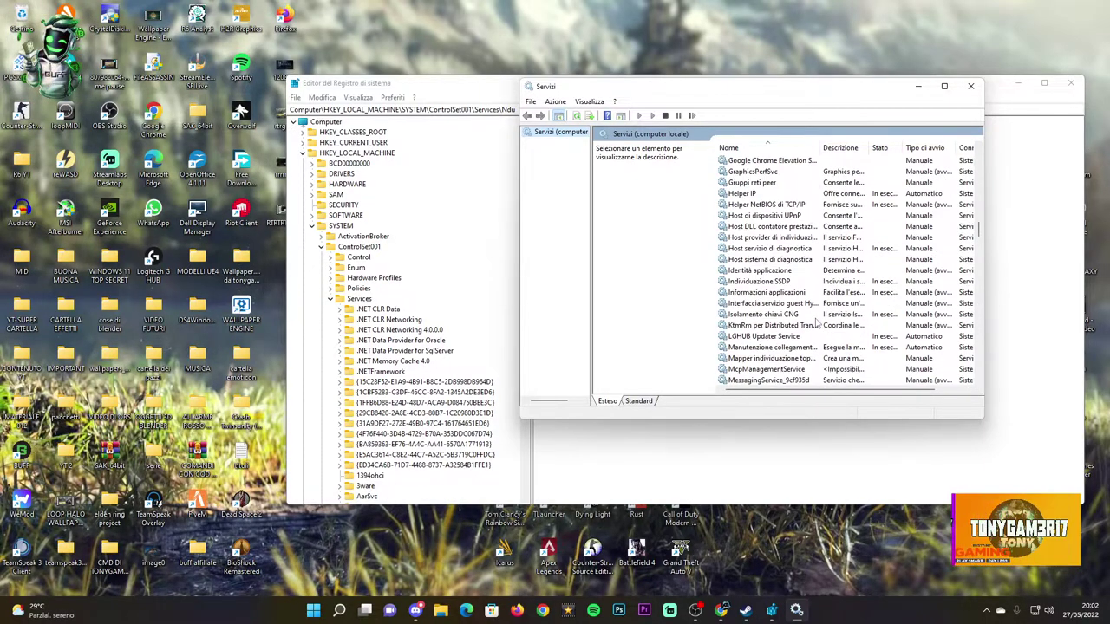
click(973, 87)
Expand the Control key under HKEY_LOCAL_MACHINE\SYSTEM\ControlSet001 in the Registry Editor
drag(599, 88, 627, 61)
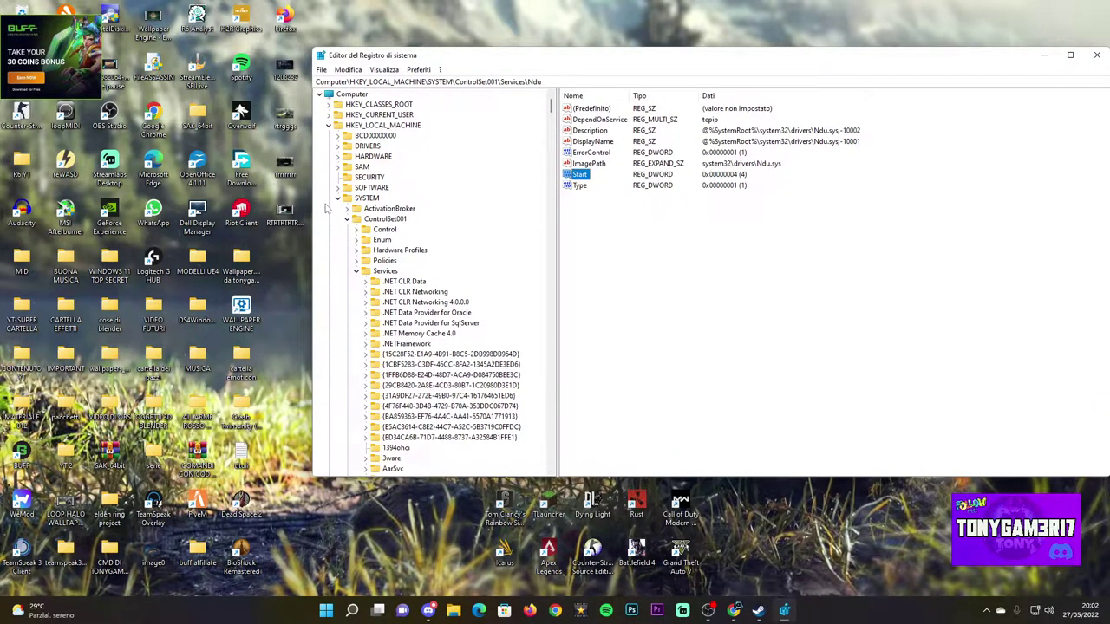
click(355, 229)
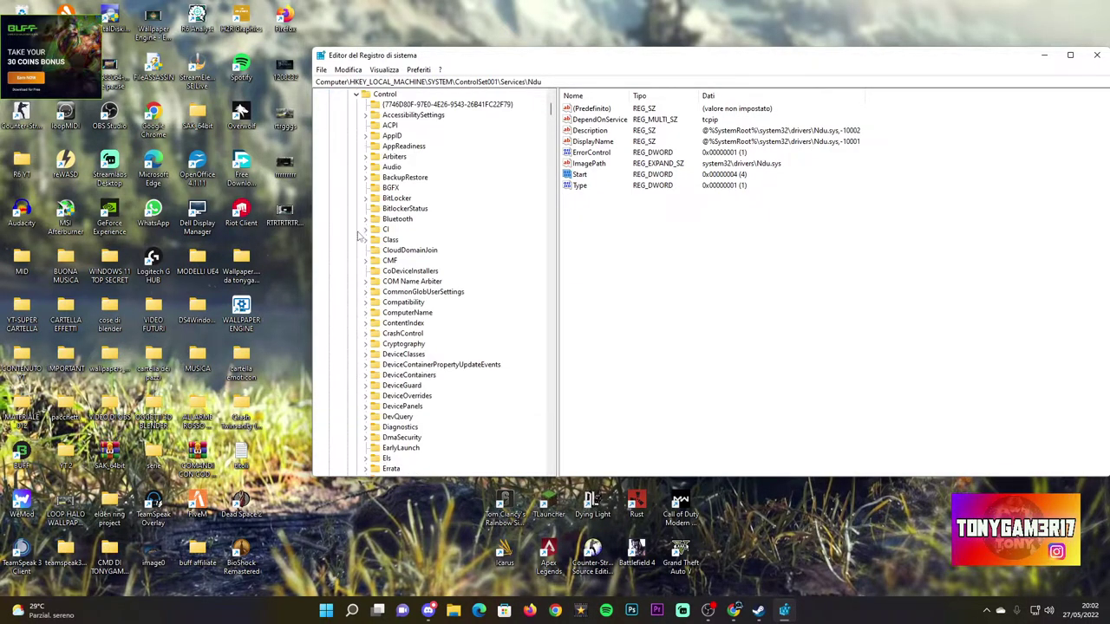
scroll(362, 237, down, 5)
scroll(362, 236, up, 10)
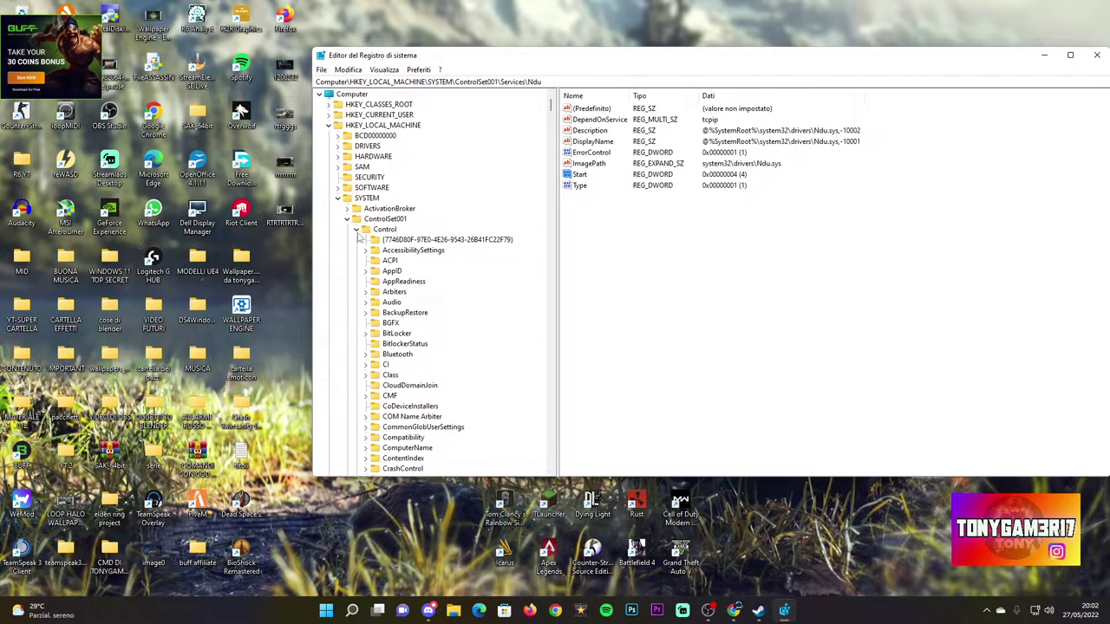
scroll(373, 251, down, 20)
scroll(394, 269, up, 20)
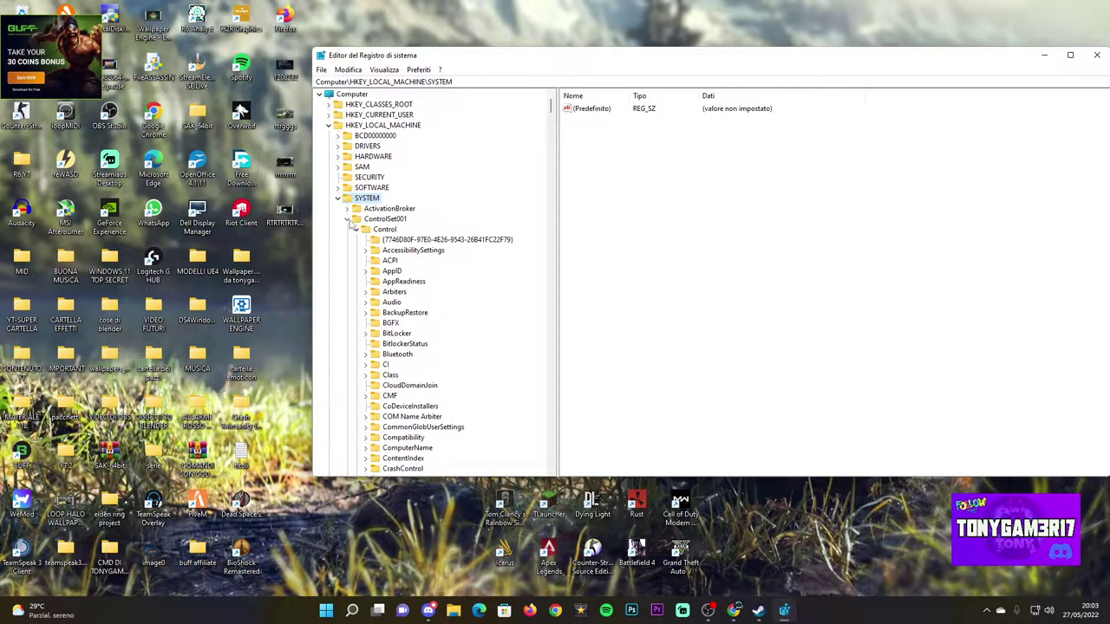
Open the PrefetchParameters key inside Control\Session Manager\Memory Management
scroll(425, 289, down, 4)
scroll(425, 289, down, 5)
scroll(424, 289, down, 18)
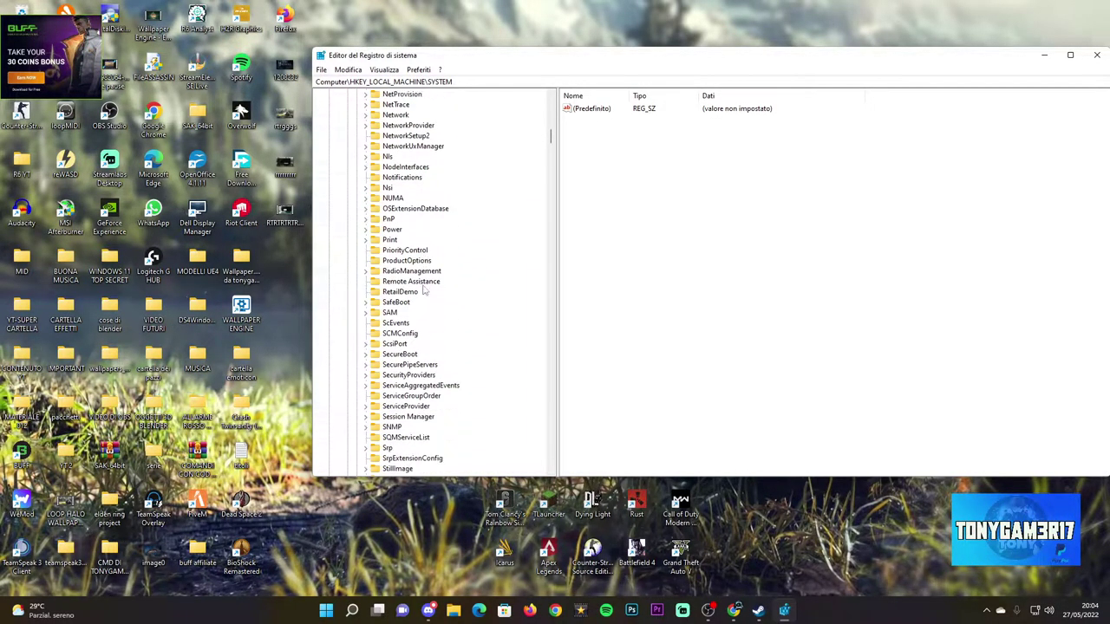
scroll(420, 321, down, 1)
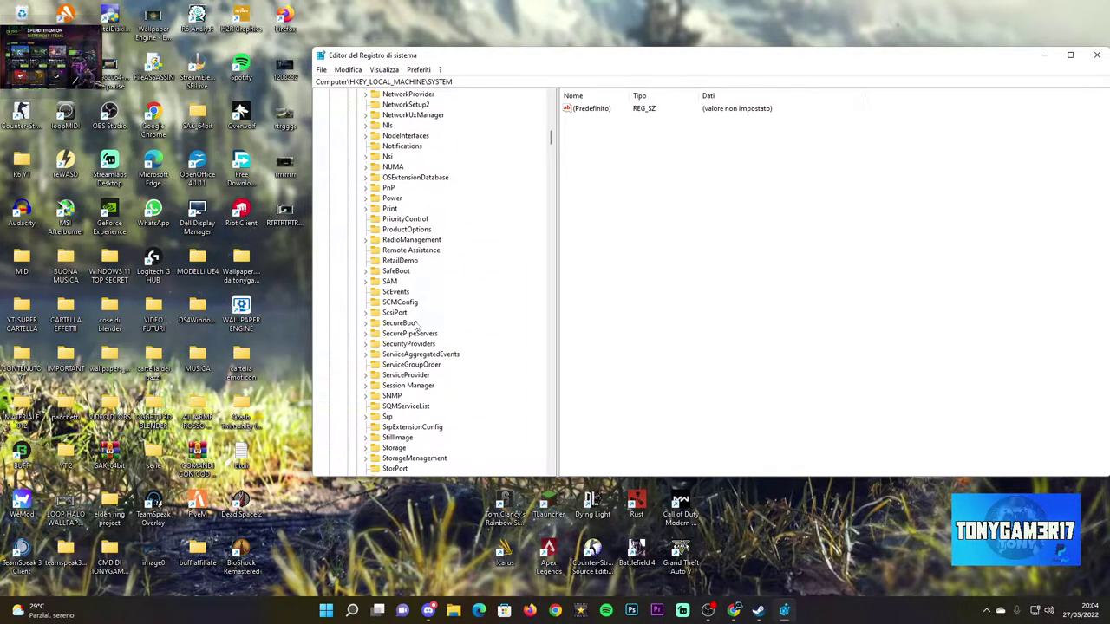
click(367, 386)
scroll(394, 364, down, 4)
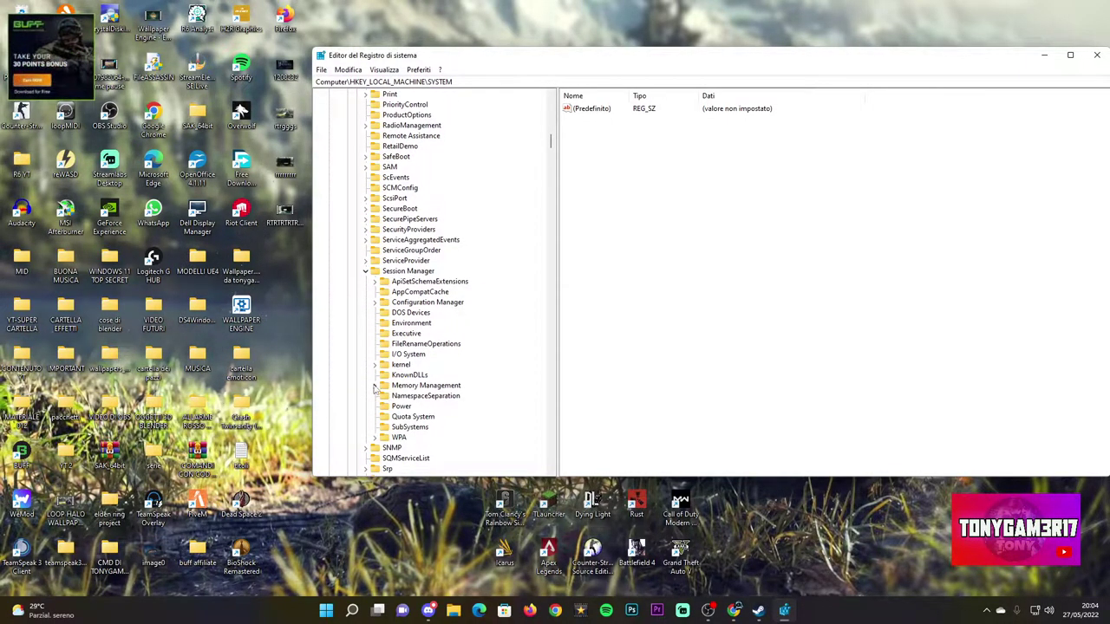
click(375, 387)
scroll(407, 381, down, 1)
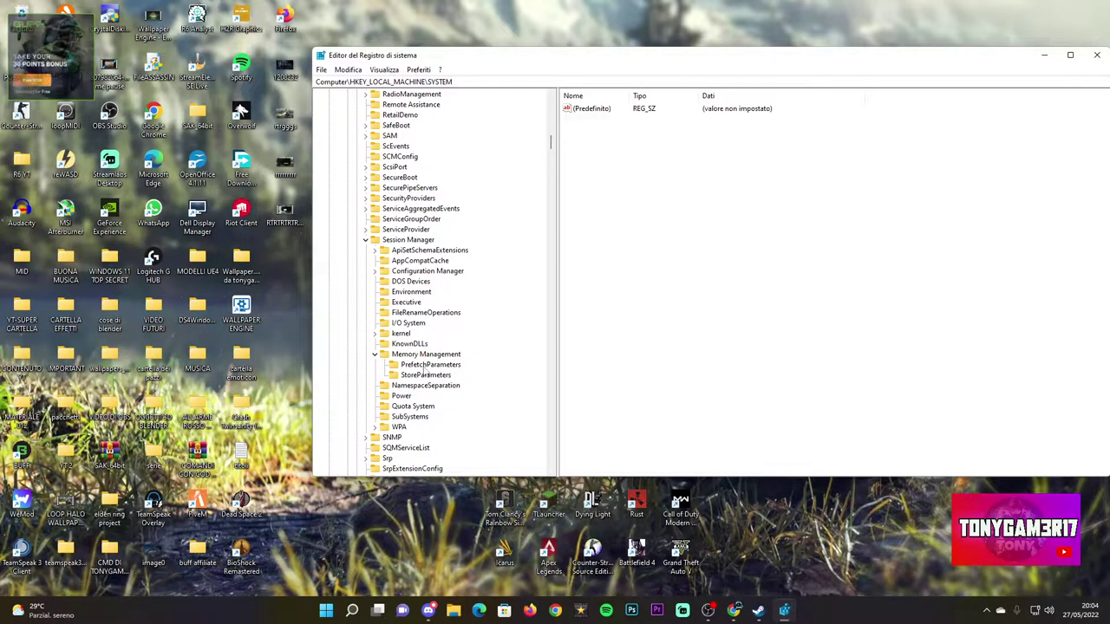
click(428, 365)
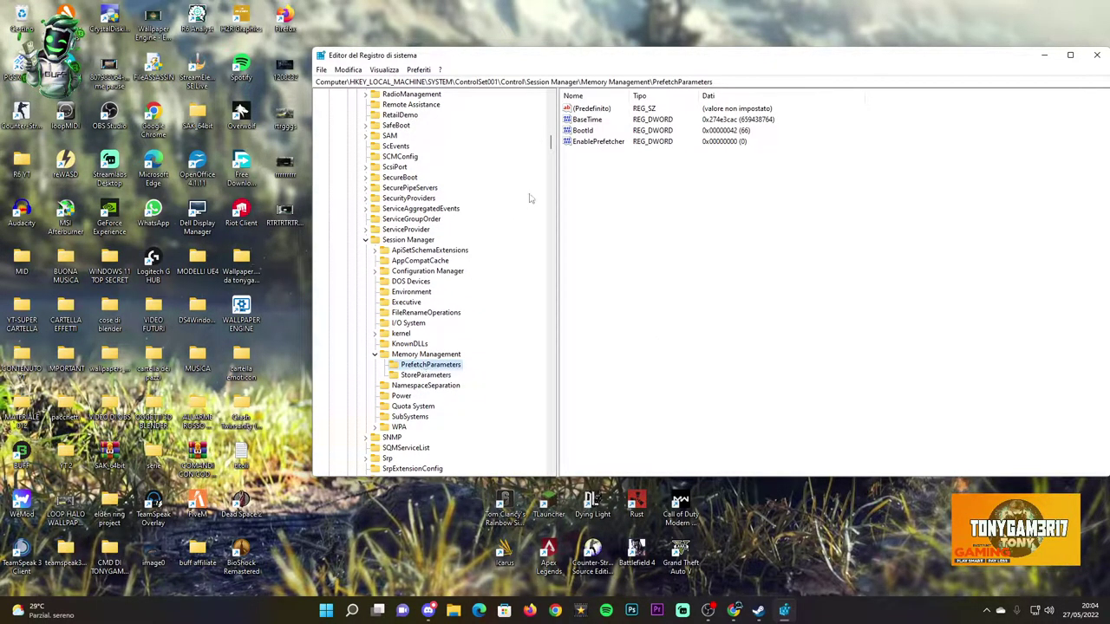
Open the EnablePrefetcher DWORD of PrefetchParameters and apply 0 as its hexadecimal value data
double_click(608, 146)
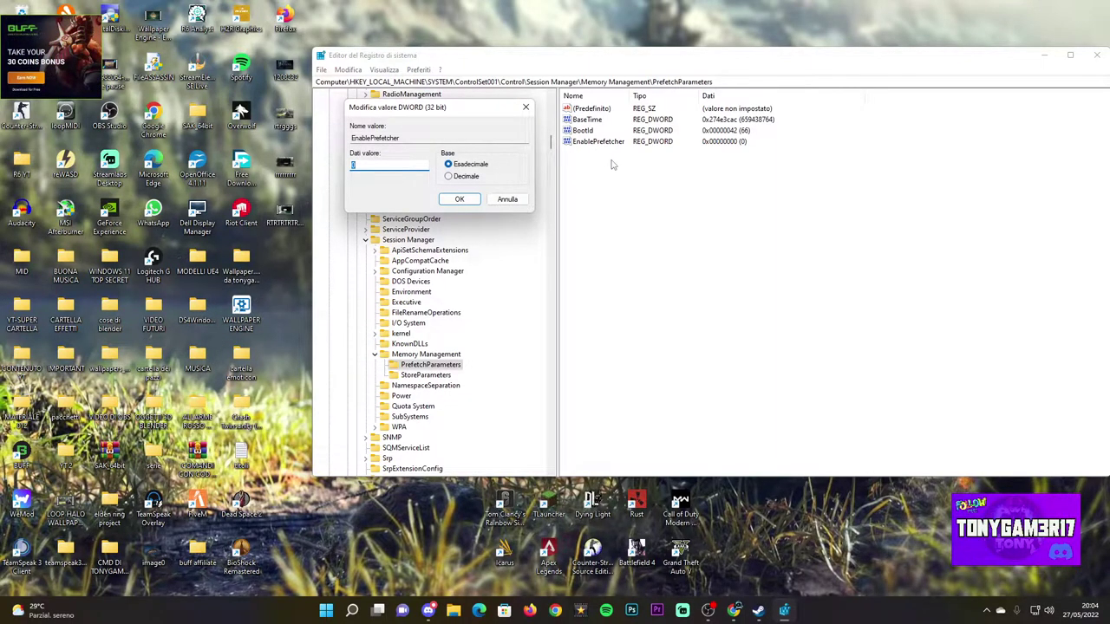
click(367, 164)
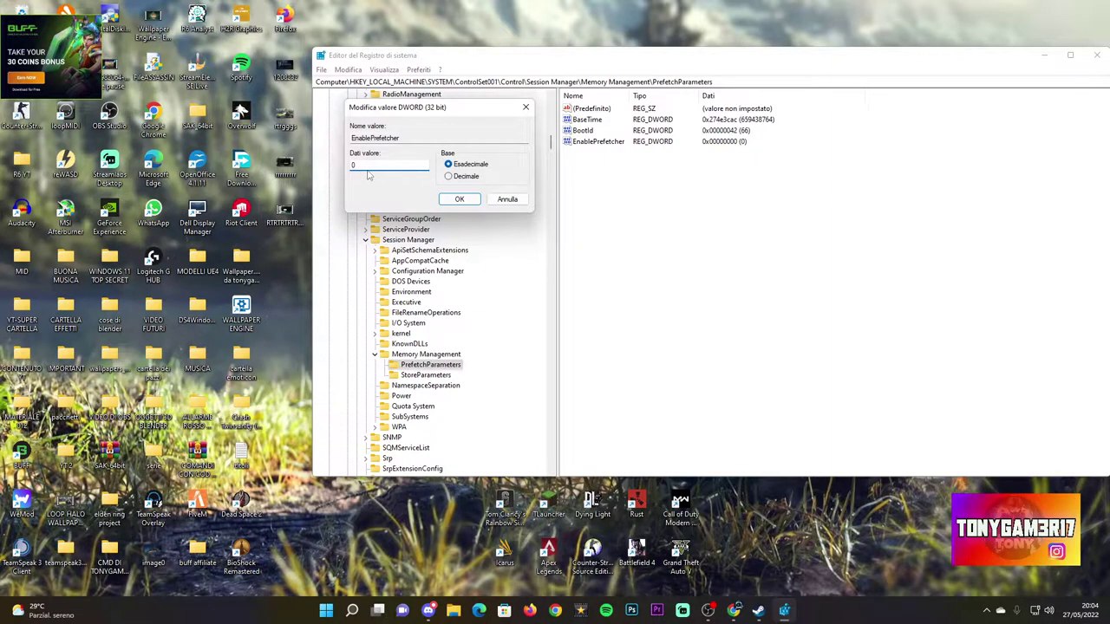
click(459, 198)
drag(546, 64, 393, 78)
drag(649, 64, 781, 33)
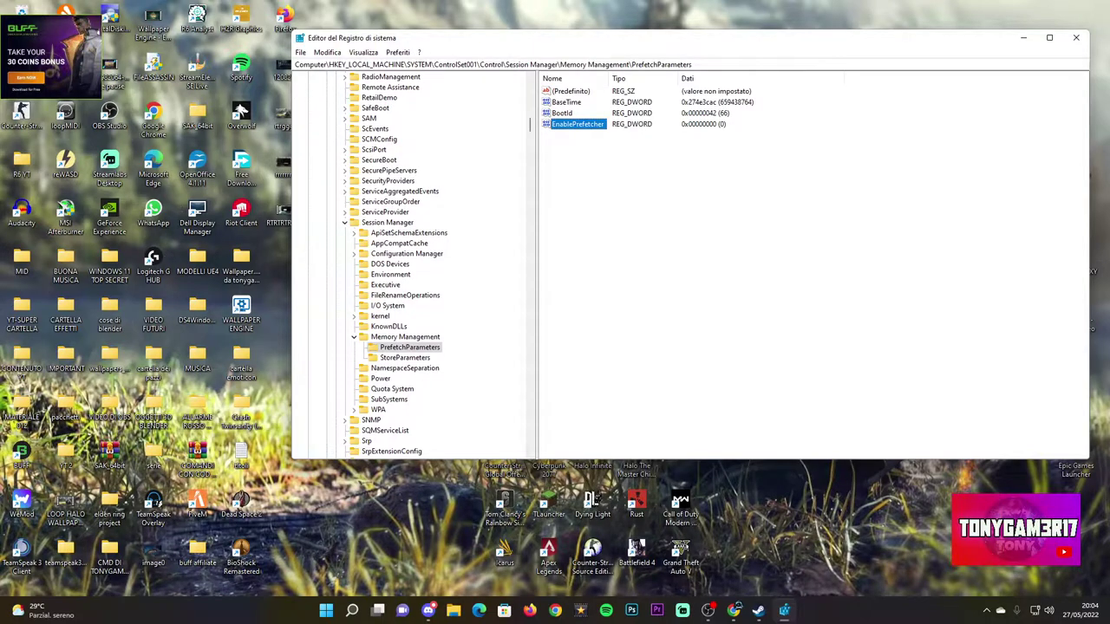
Reopen EnablePrefetcher, accept 0 as its value data, and close the Registry Editor
key(Return)
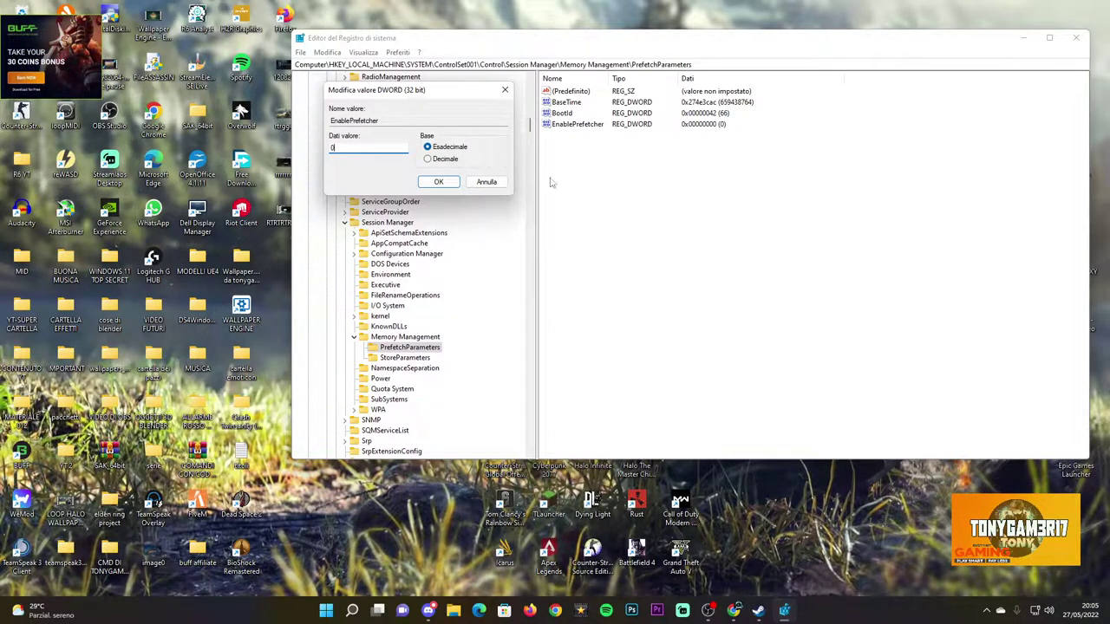
click(438, 182)
click(1076, 37)
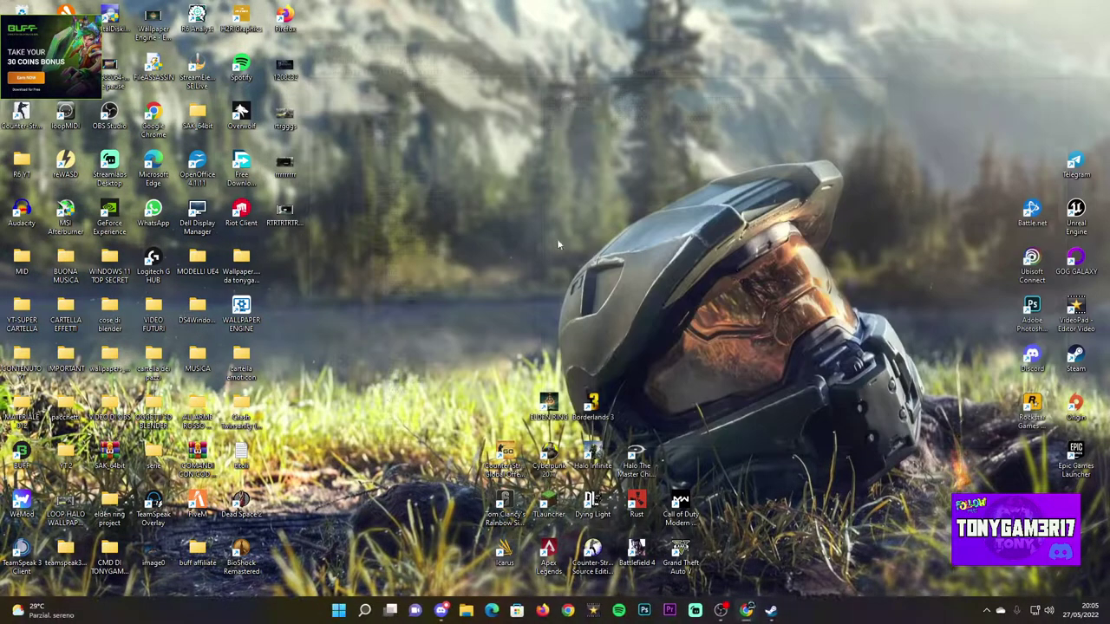